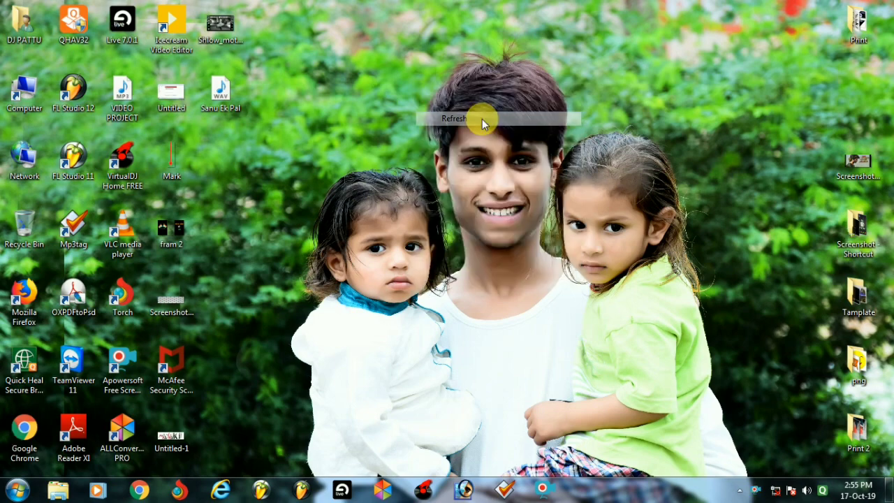
Refresh the desktop and open the hand-work folder on Local Disk (E:).
right_click(482, 119)
click(492, 156)
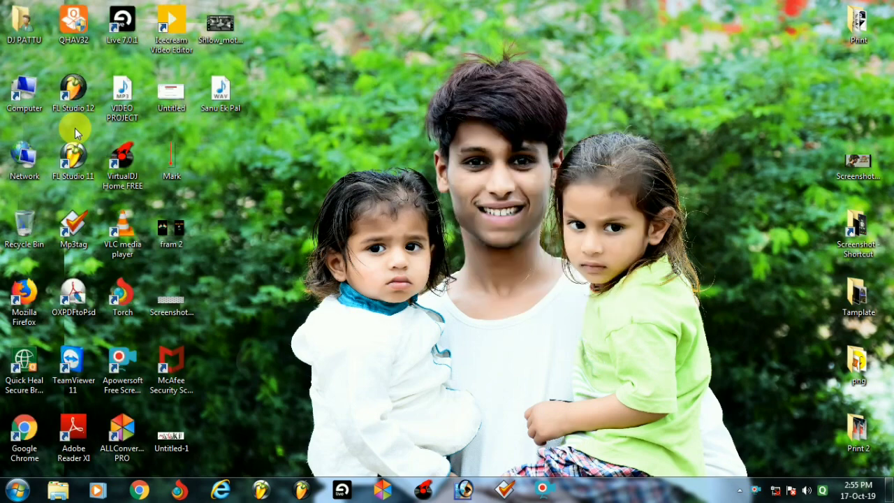
double_click(31, 90)
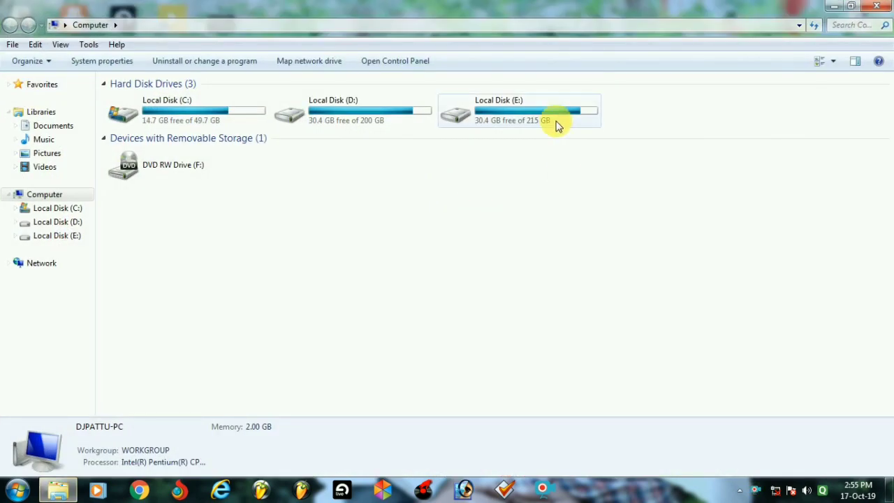
double_click(553, 116)
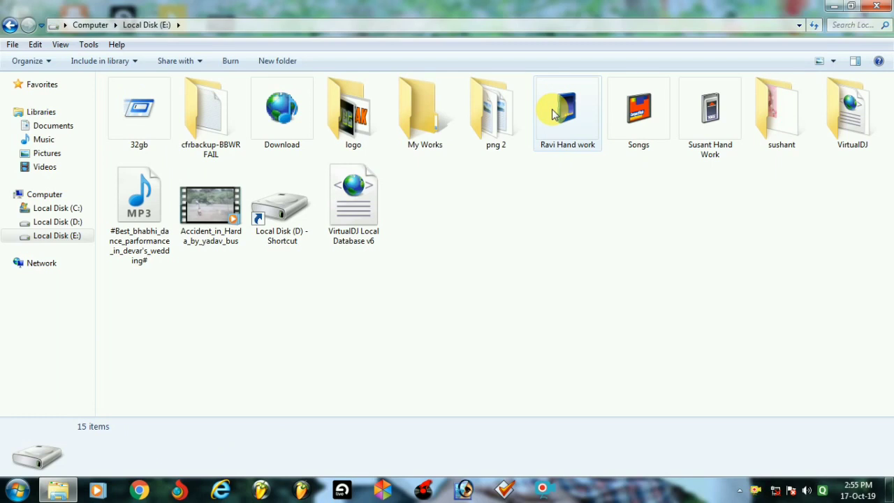
double_click(552, 115)
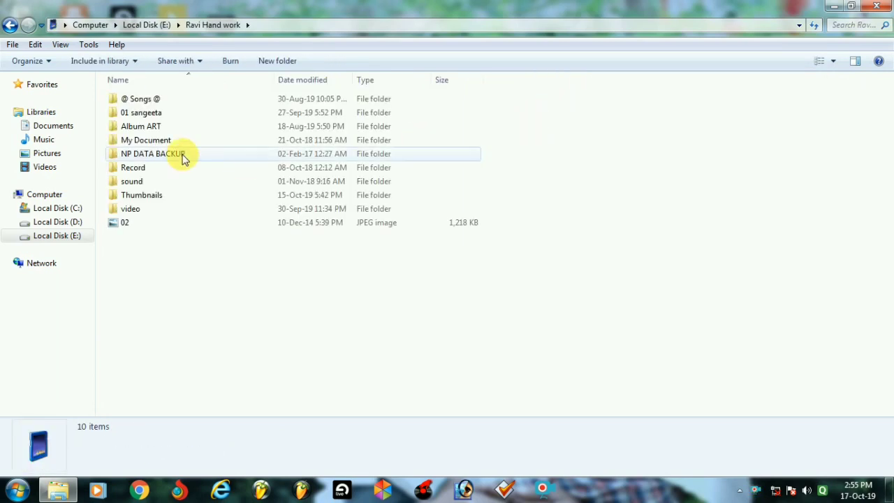
Open @ Songs @ > 01 Add Name and show the Sanu Ik Pal track's details.
double_click(133, 101)
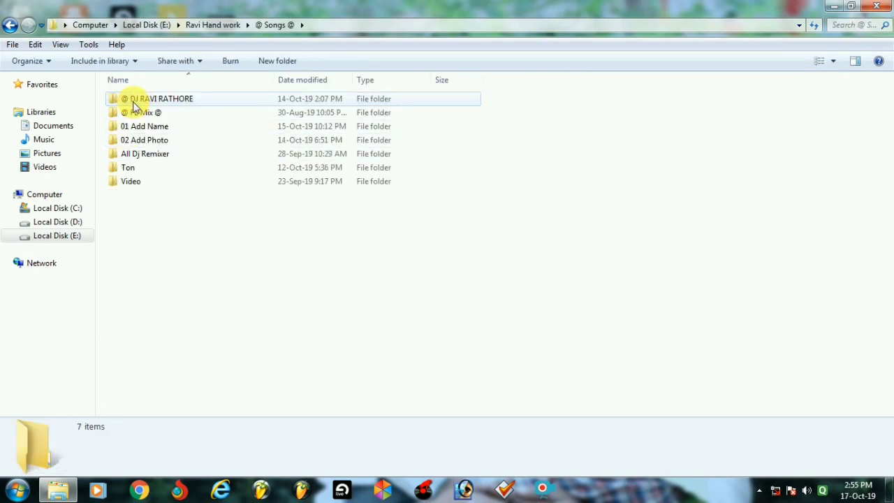
double_click(166, 133)
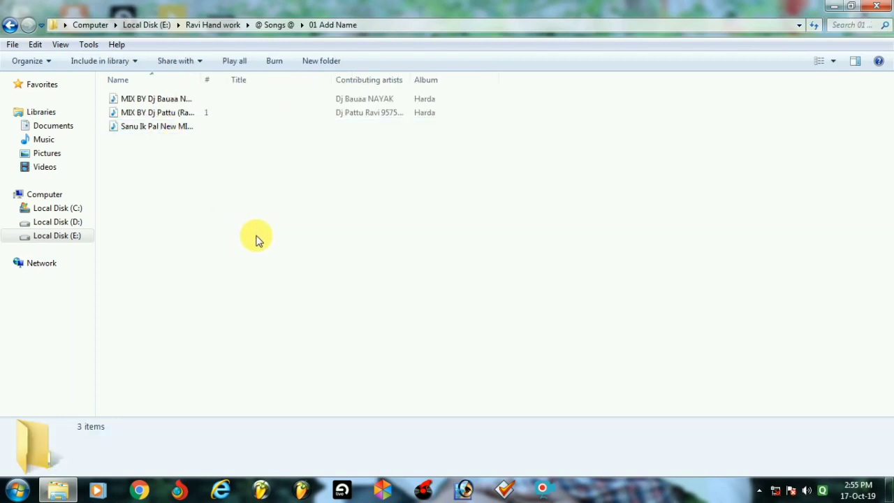
click(173, 129)
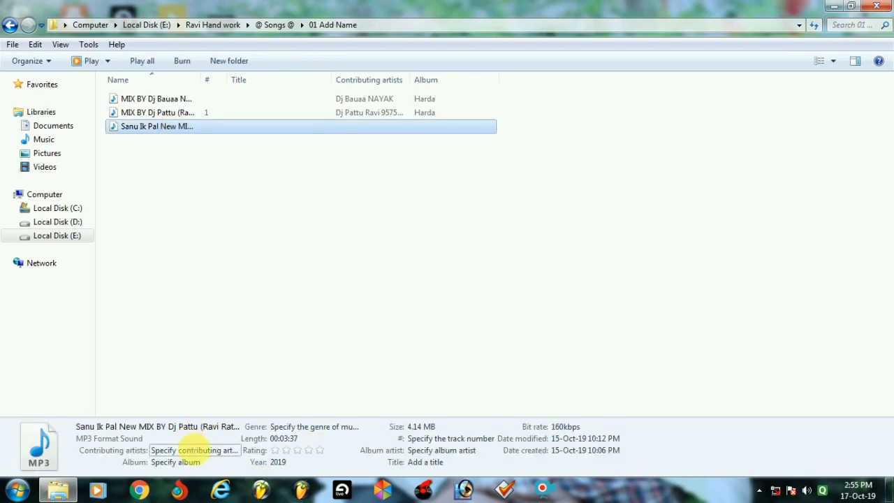
Step through Sanu Ik Pal's contributing artists, album, genre and album artist fields without saving.
click(190, 452)
key(Tab)
key(Tab)
key(Tab)
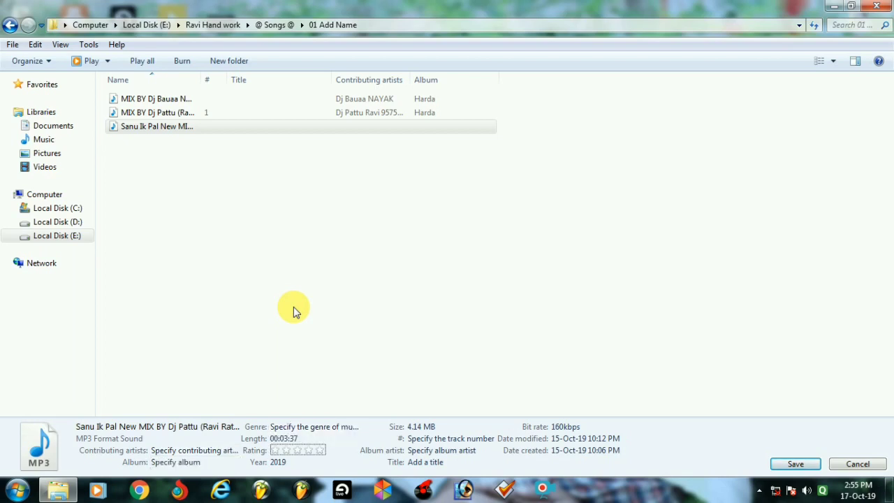
key(Tab)
key(Tab)
key(Tab)
key(Tab)
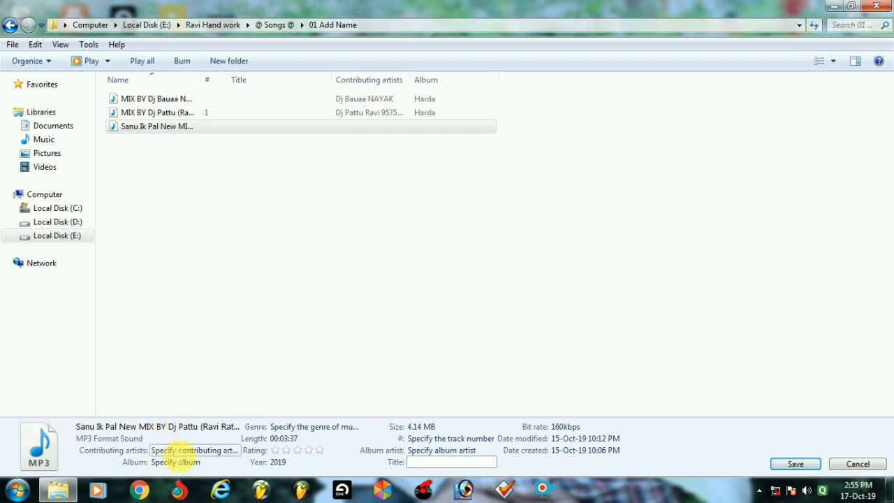
click(171, 451)
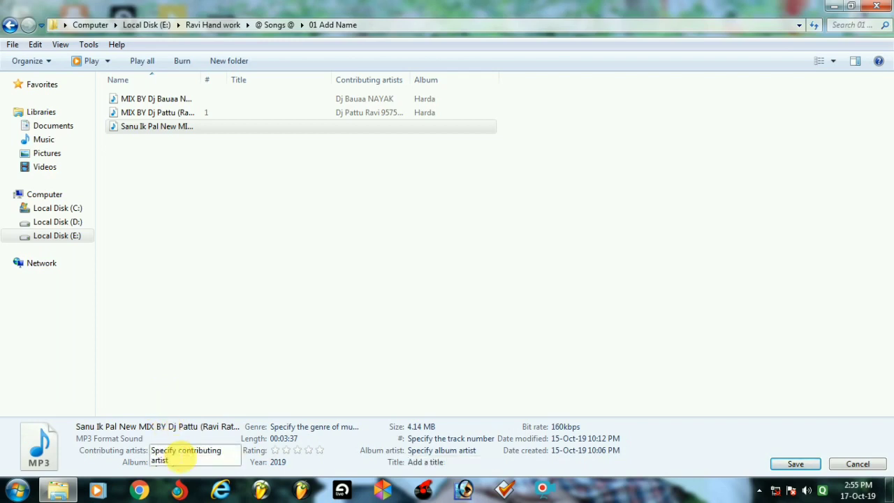
key(Tab)
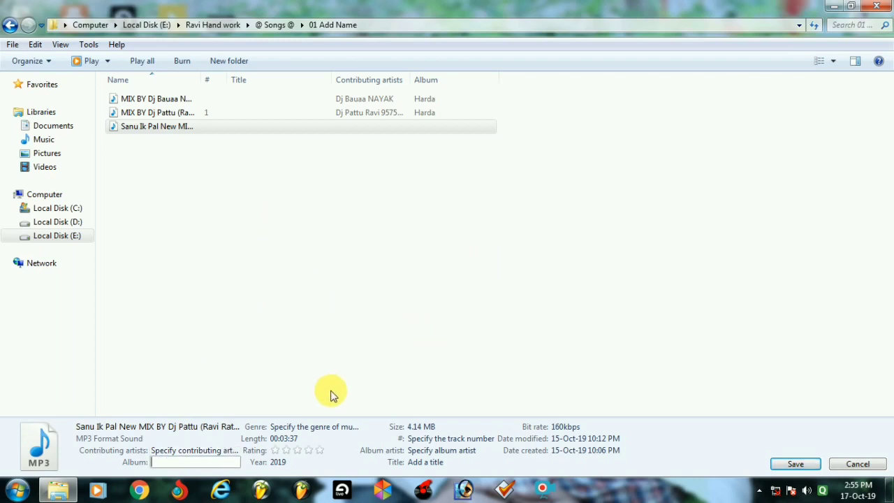
click(316, 425)
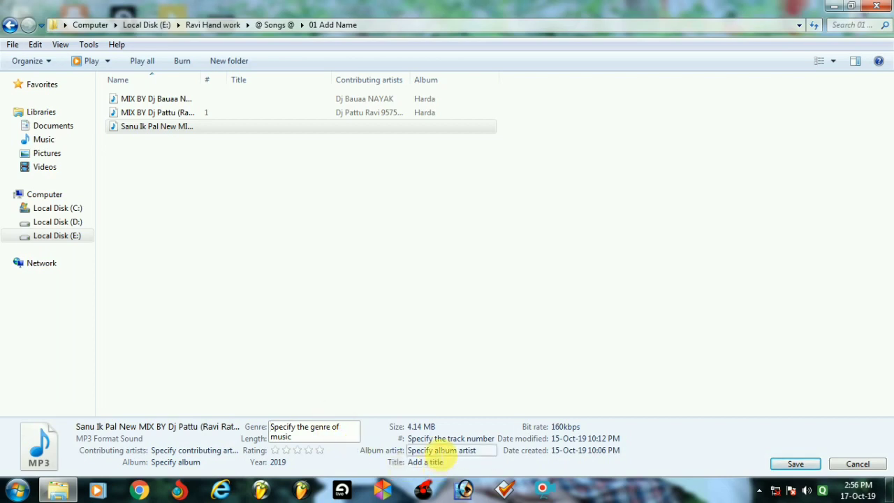
click(440, 450)
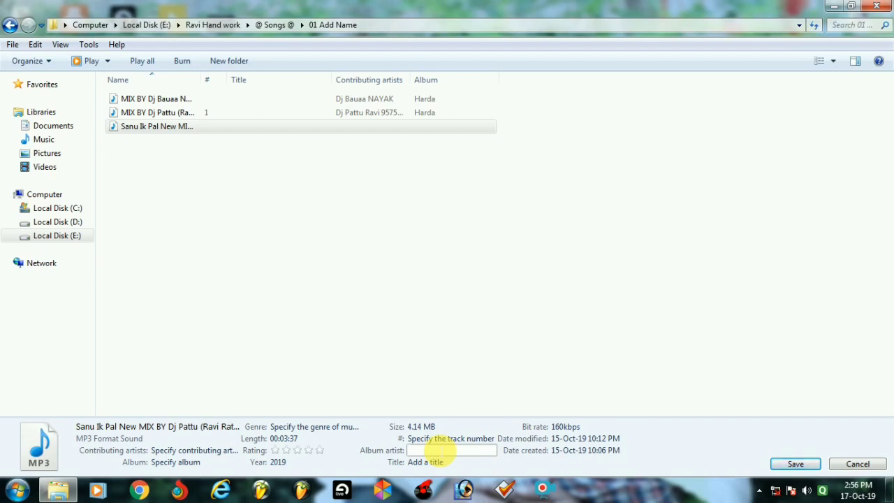
click(162, 114)
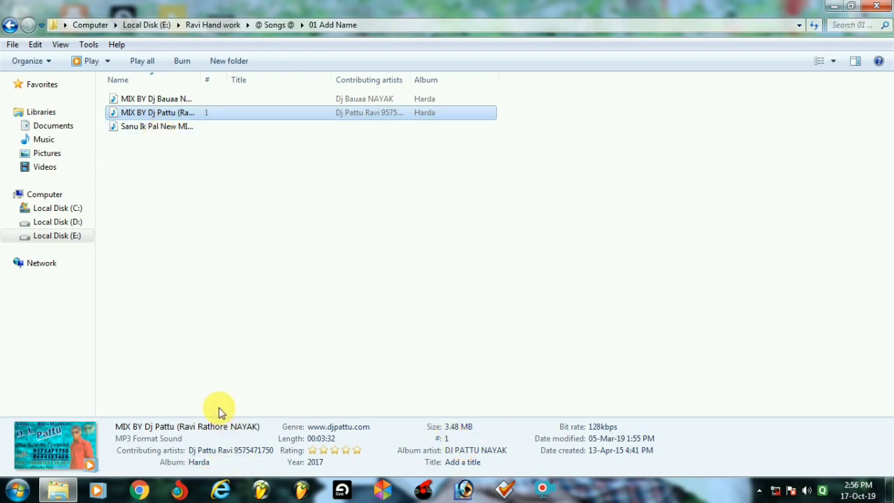
click(173, 126)
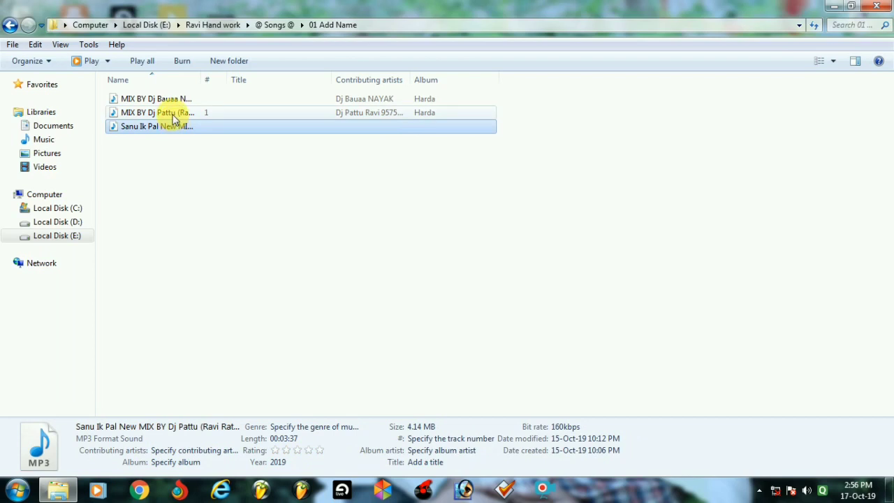
Copy the mix track's contributing artist into Sanu Ik Pal and save.
click(173, 118)
click(218, 451)
key(ctrl+c)
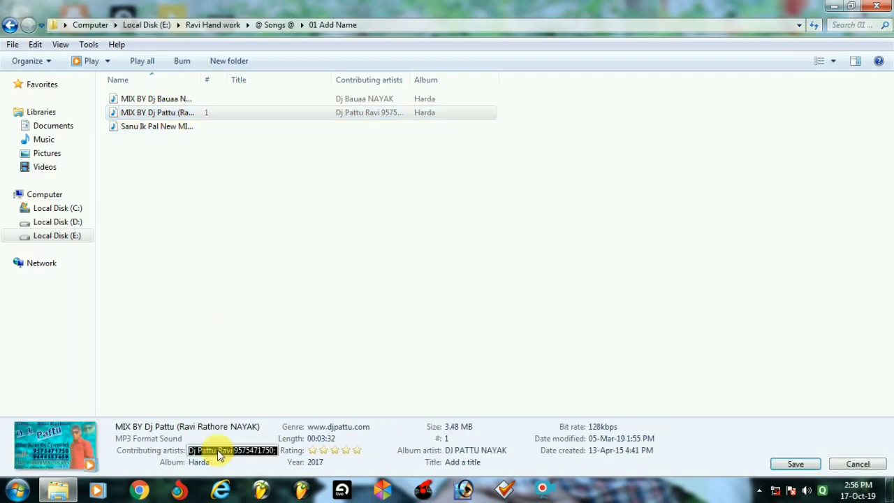
click(142, 128)
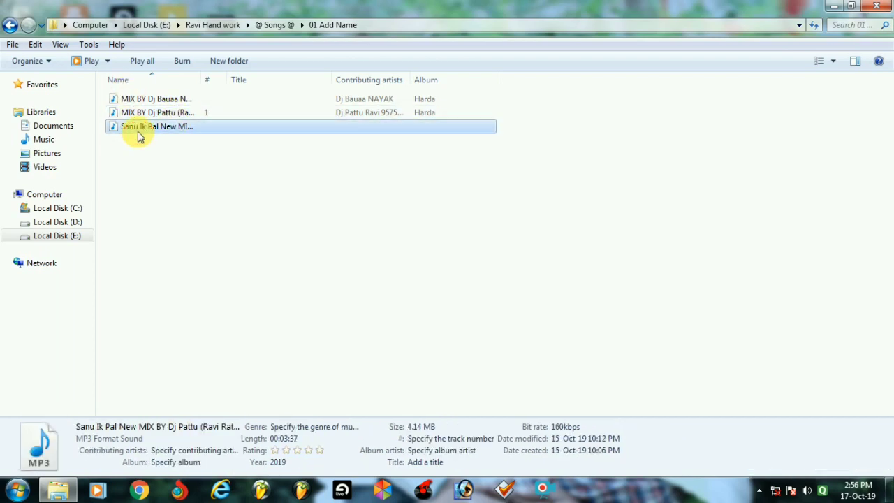
click(210, 453)
key(ctrl+v)
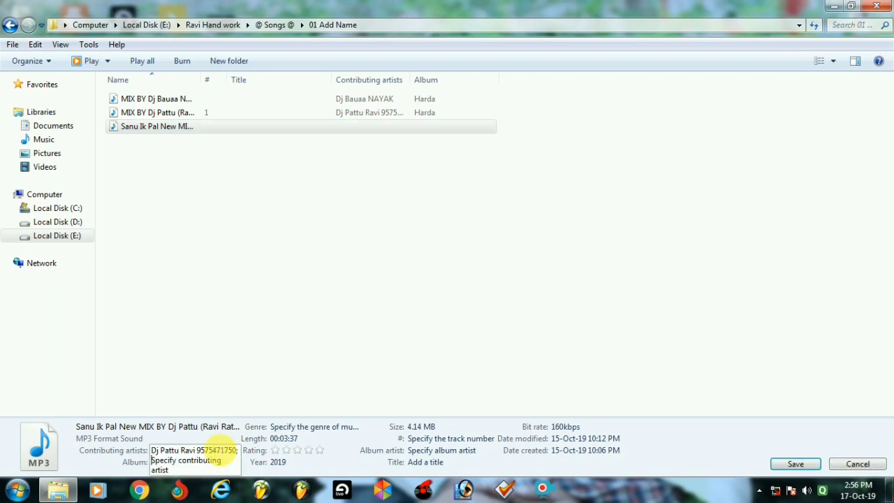
click(796, 461)
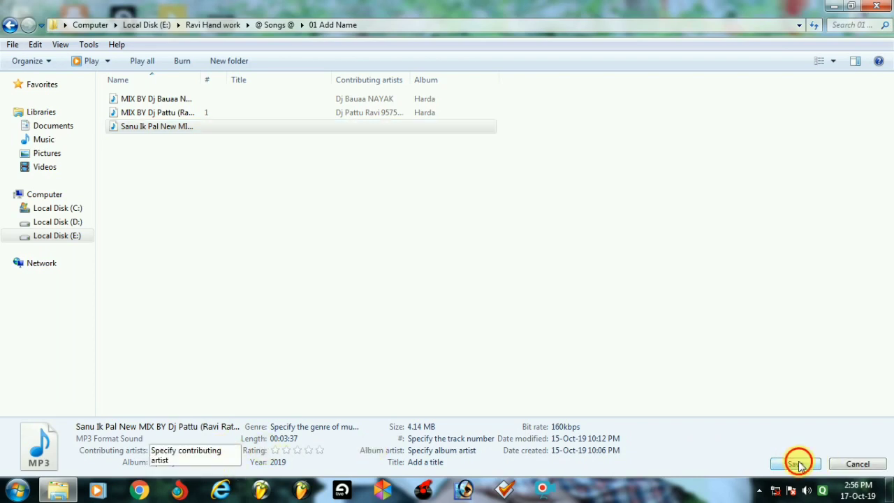
Set Sanu Ik Pal's album to Harda, matching the mix track.
click(199, 114)
click(199, 462)
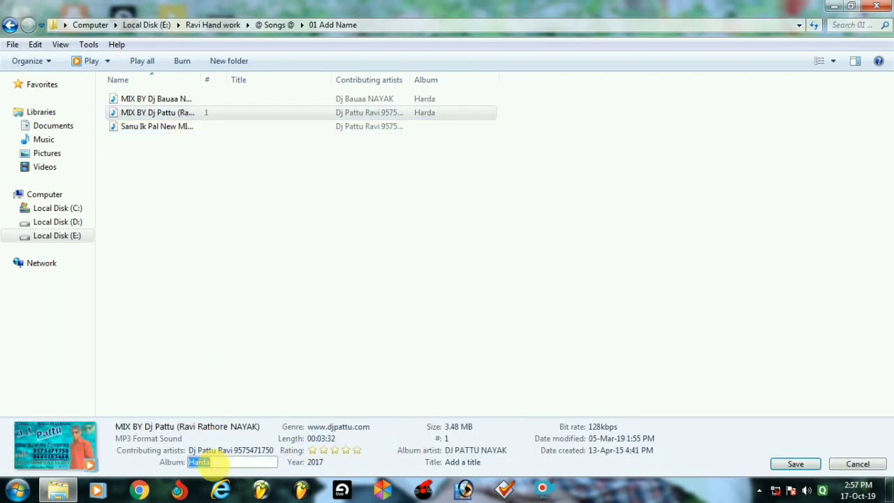
click(124, 127)
click(124, 129)
click(192, 462)
text(Harda)
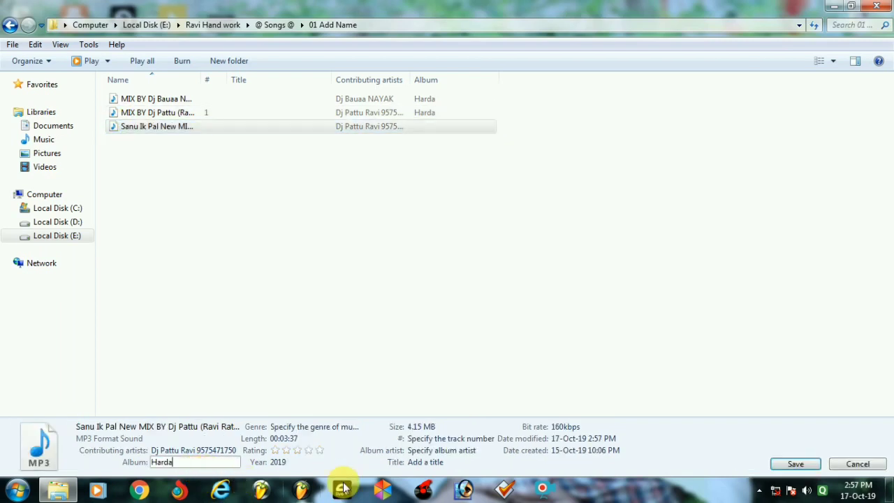
click(771, 466)
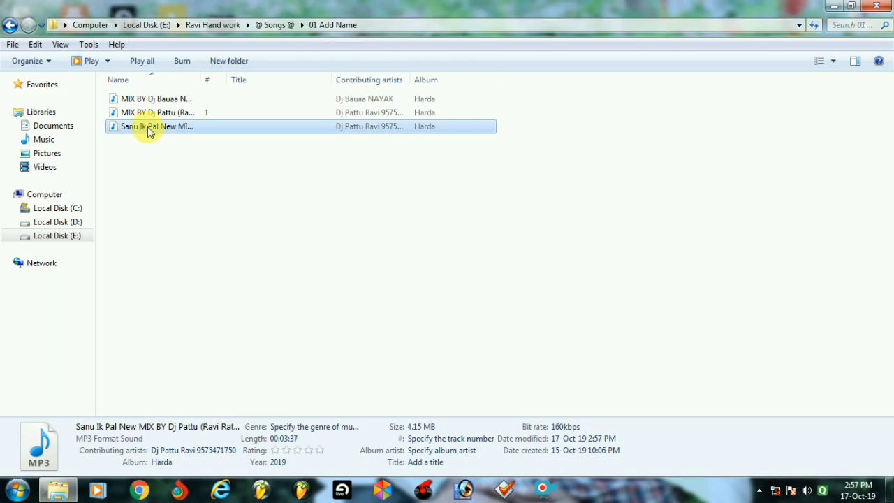
click(147, 113)
click(342, 426)
key(ctrl+c)
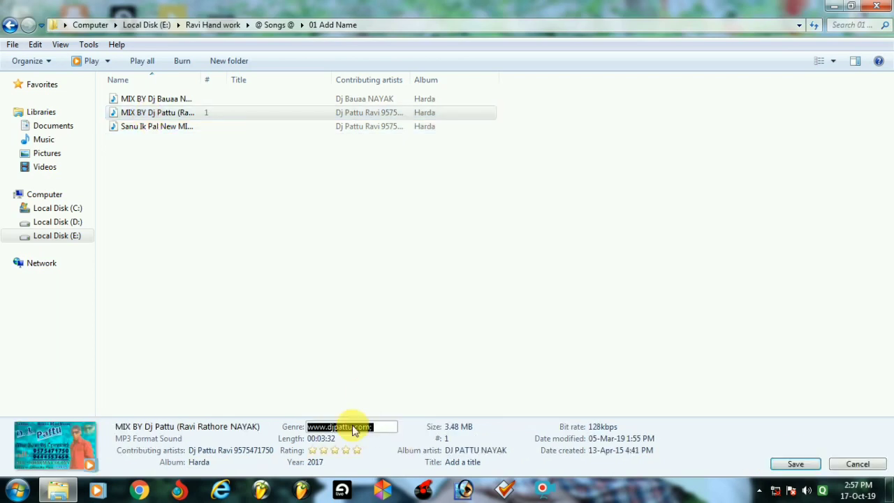
click(167, 127)
click(338, 427)
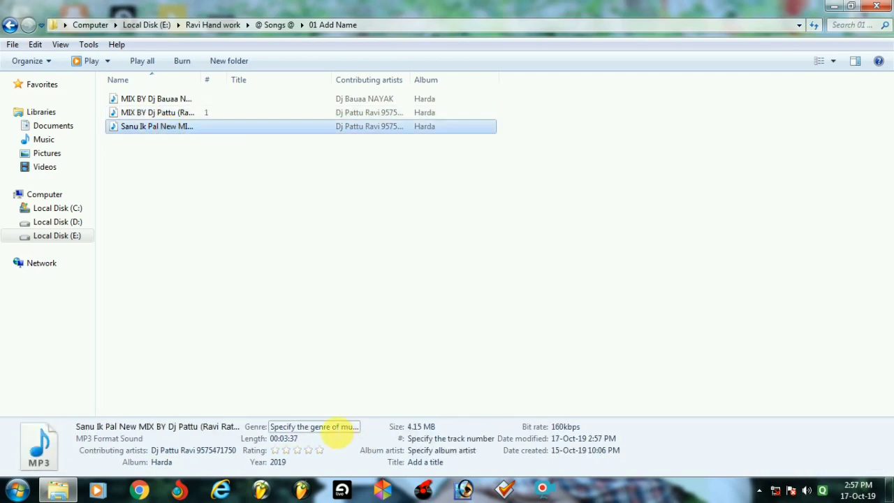
key(ctrl+v)
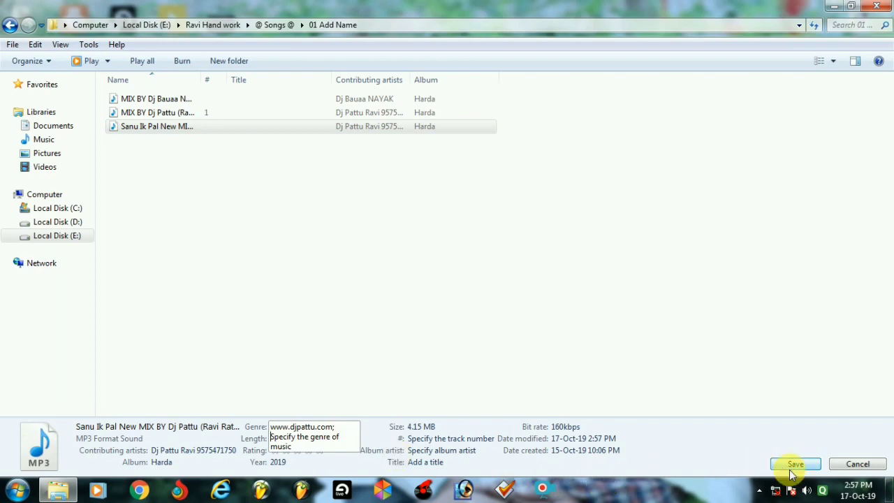
click(789, 464)
click(181, 113)
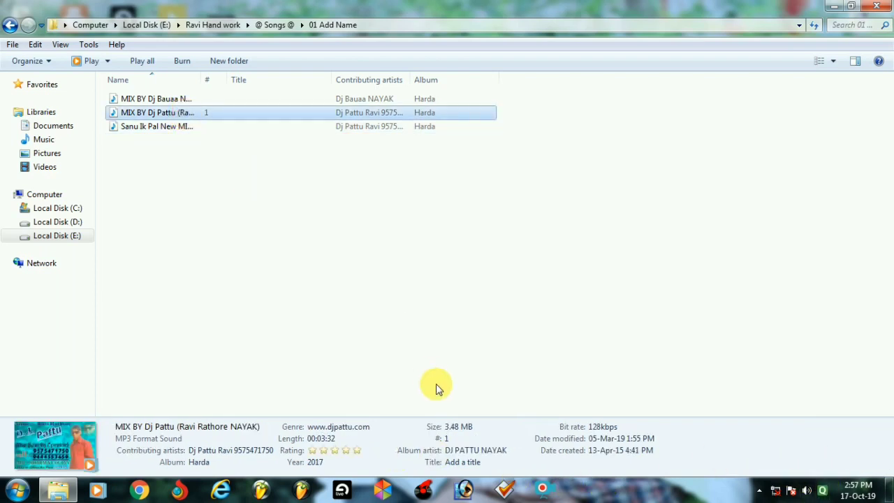
click(458, 450)
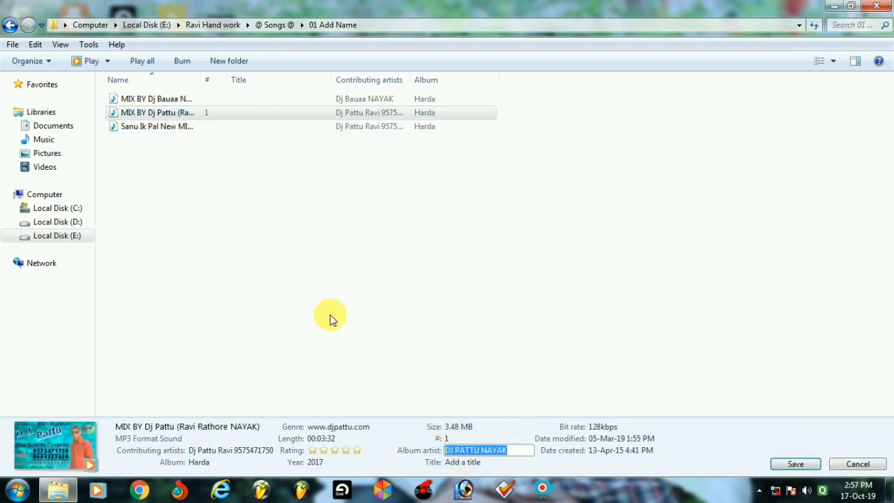
click(137, 127)
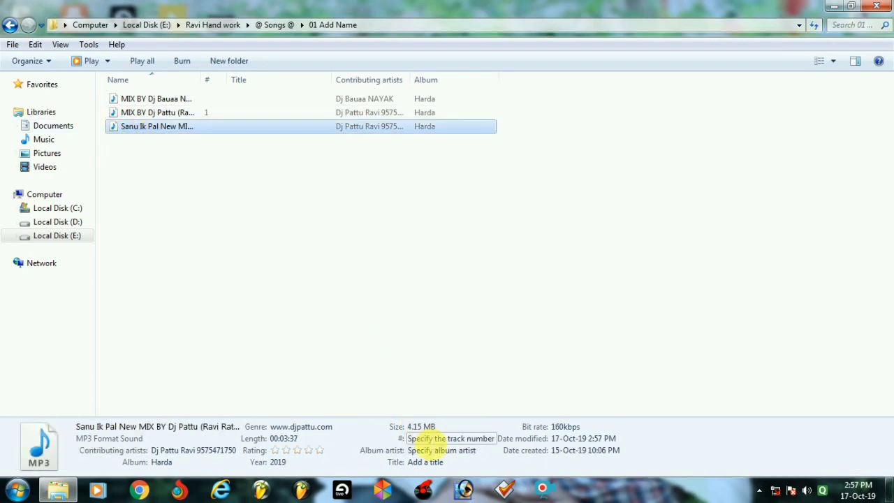
Set Sanu Ik Pal's album artist to DJ PATTU NAYAK.
click(431, 450)
text(DJ PATTU NAYAK)
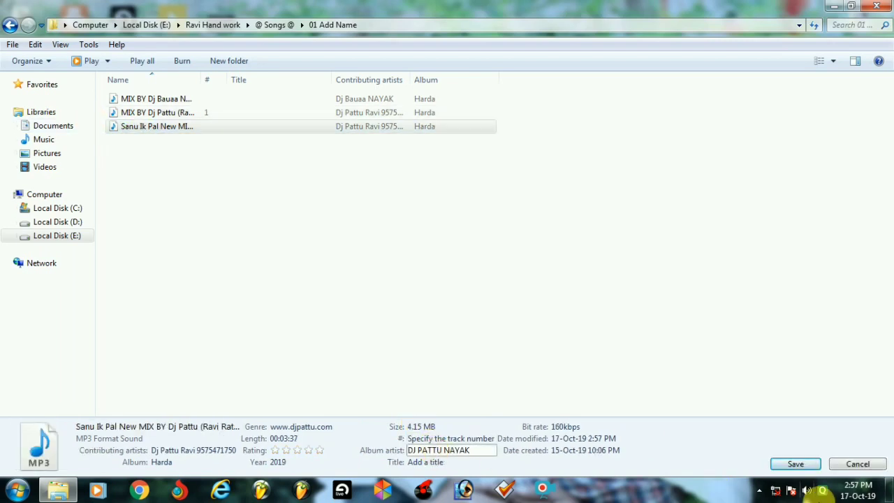
click(796, 463)
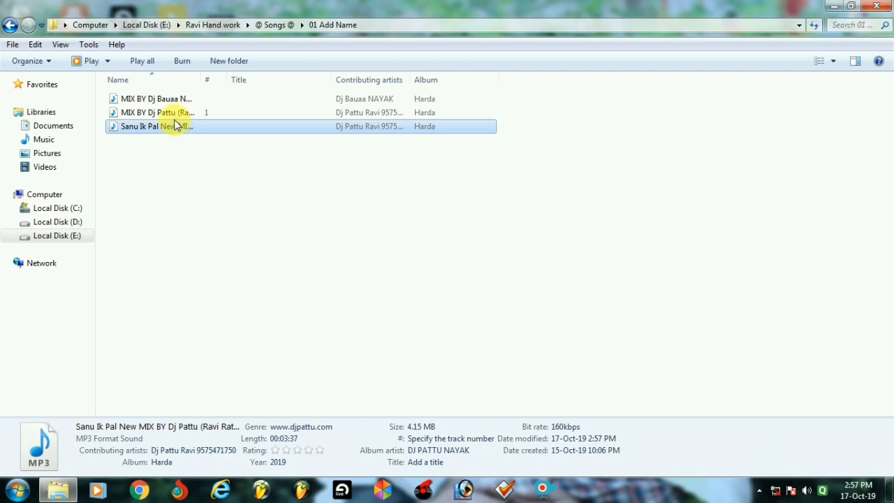
Save the title 'Apne Naam Ke Gaane Banwane Ke Liye Sampark Kare' plus a phone number, then go up.
click(425, 461)
text(Apne Naam Ke)
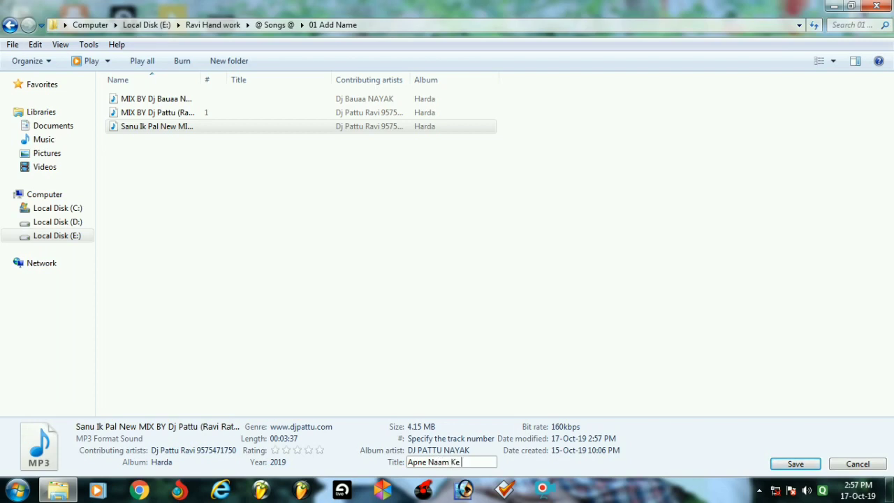
text(Gaane Banw)
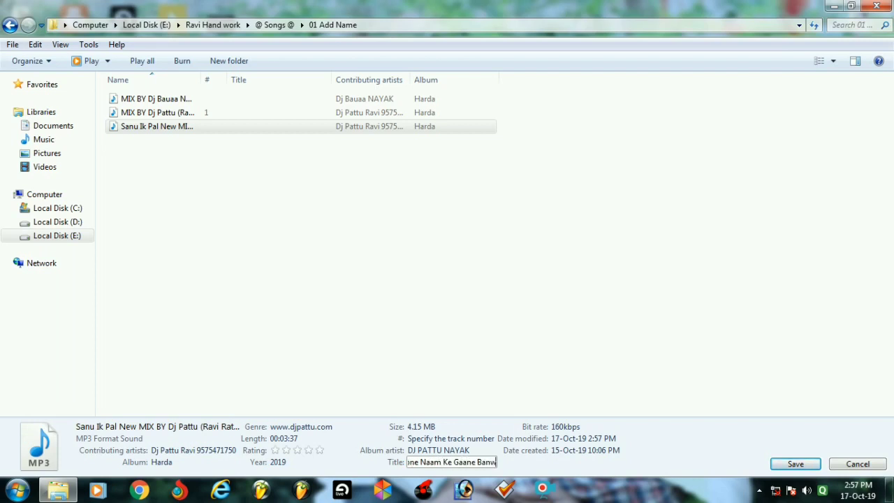
text(ane Ke Liye)
text( Sampark Kar)
text(e)
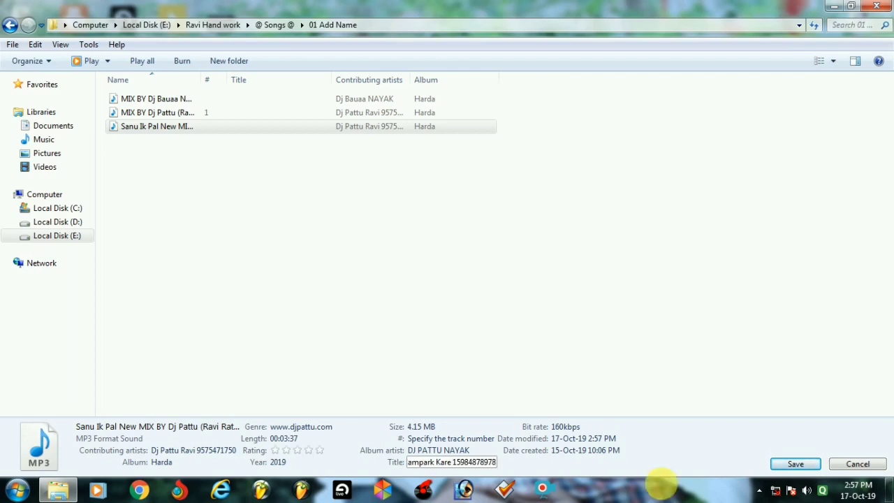
click(796, 464)
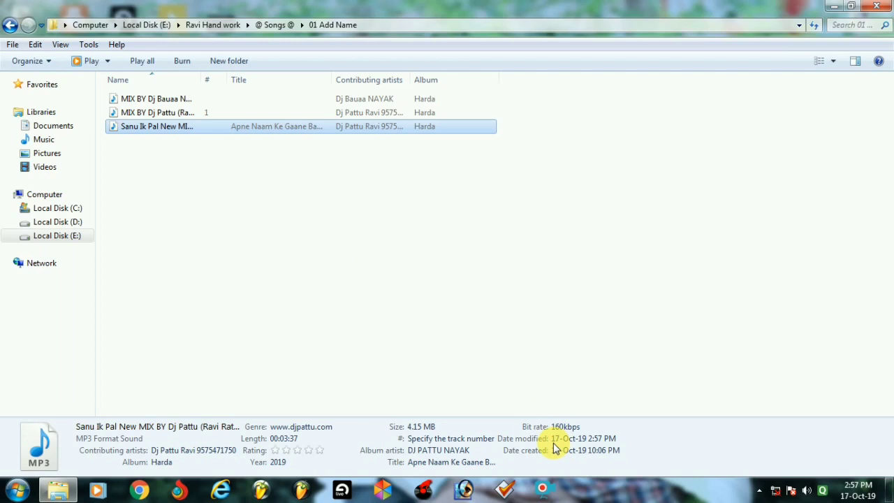
key(BackSpace)
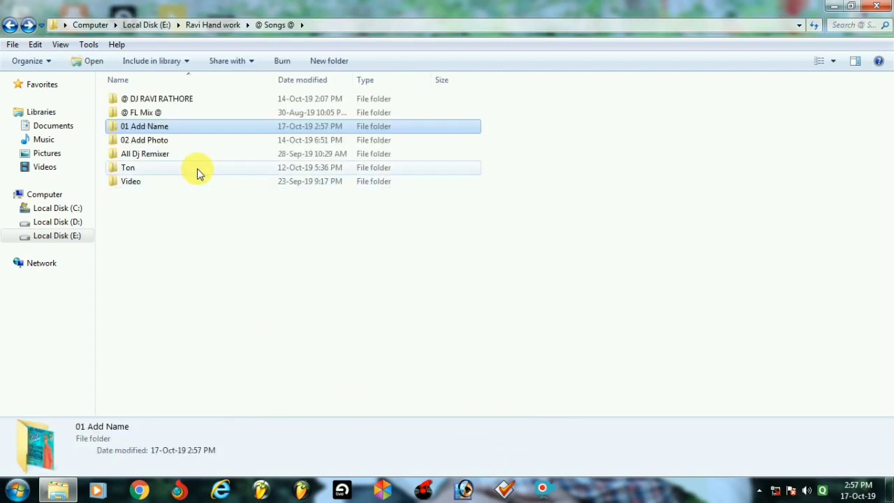
Paste the Sanu Ik Pal MP3 into 02 Add Photo and load it in Mp3tag.
click(166, 146)
double_click(165, 146)
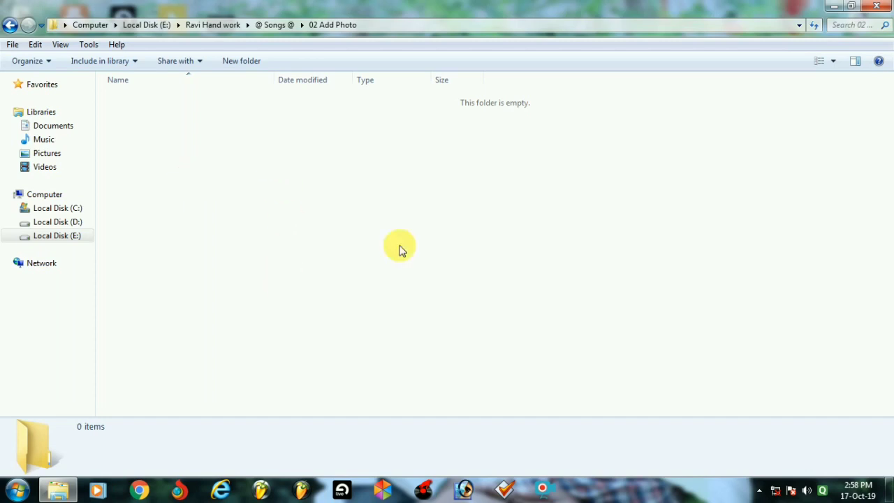
click(506, 489)
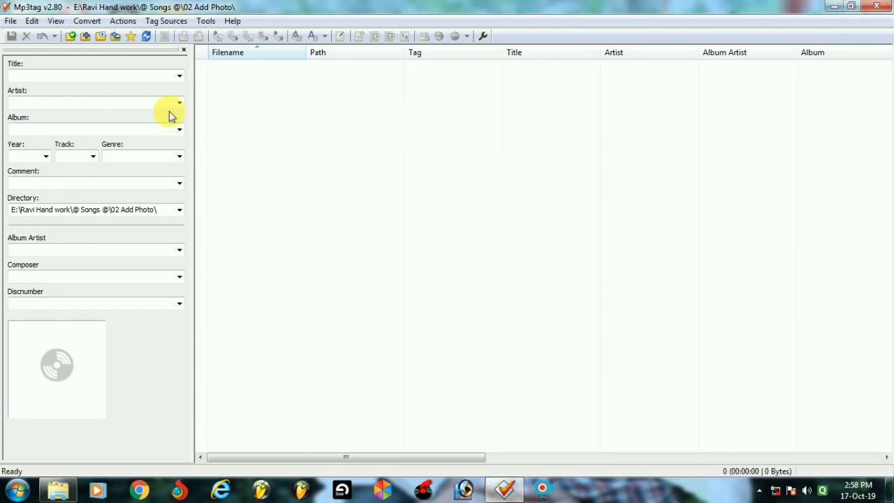
click(877, 7)
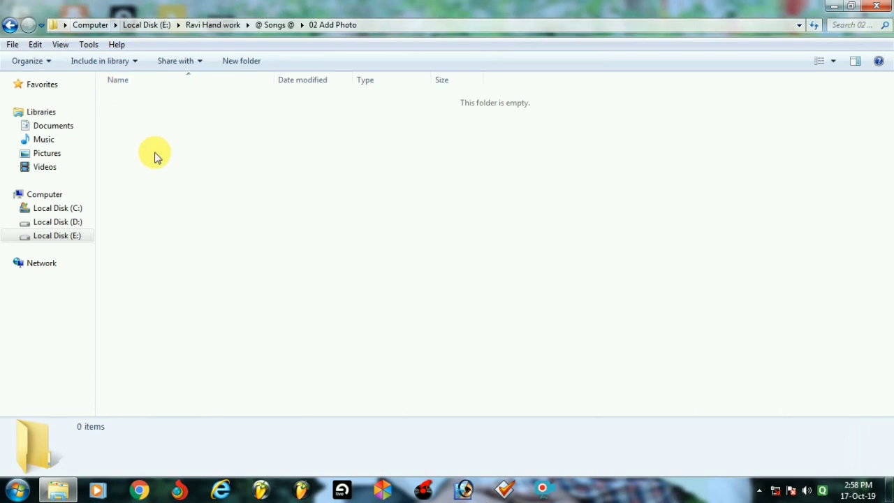
key(ctrl+v)
click(251, 263)
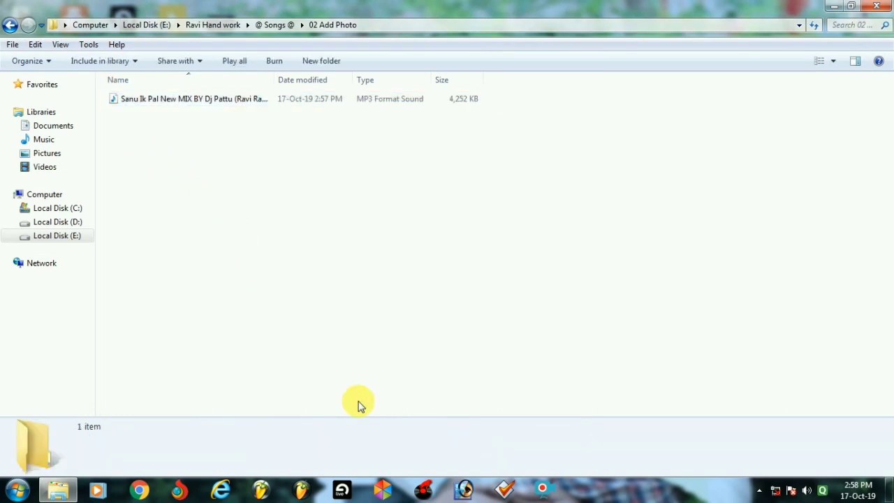
click(497, 488)
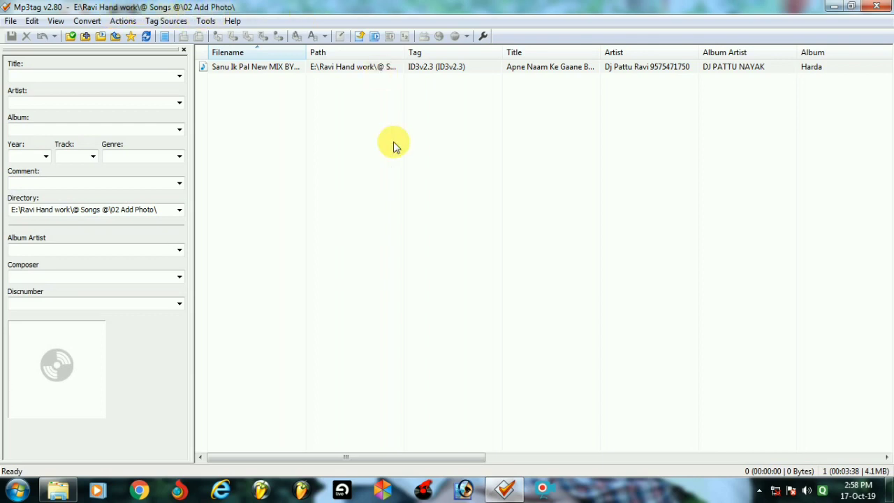
Add a picture from the Pictures library as the MP3's front cover in Mp3tag.
key(ctrl+a)
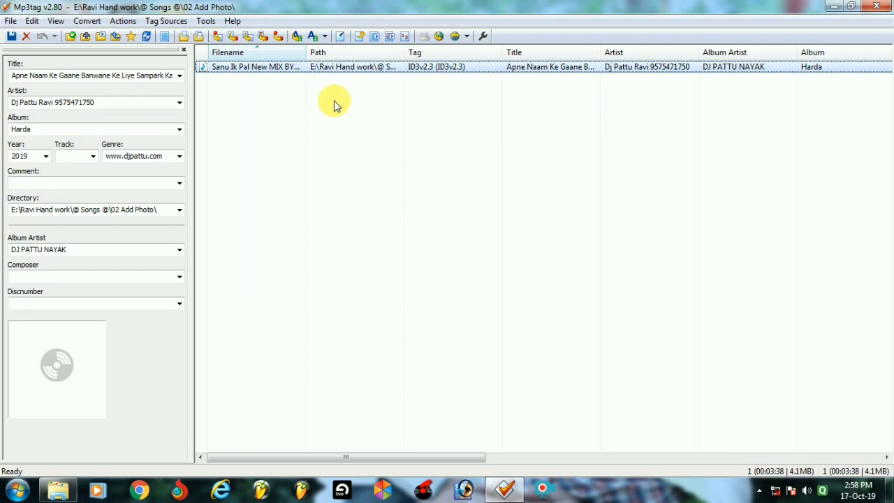
right_click(79, 342)
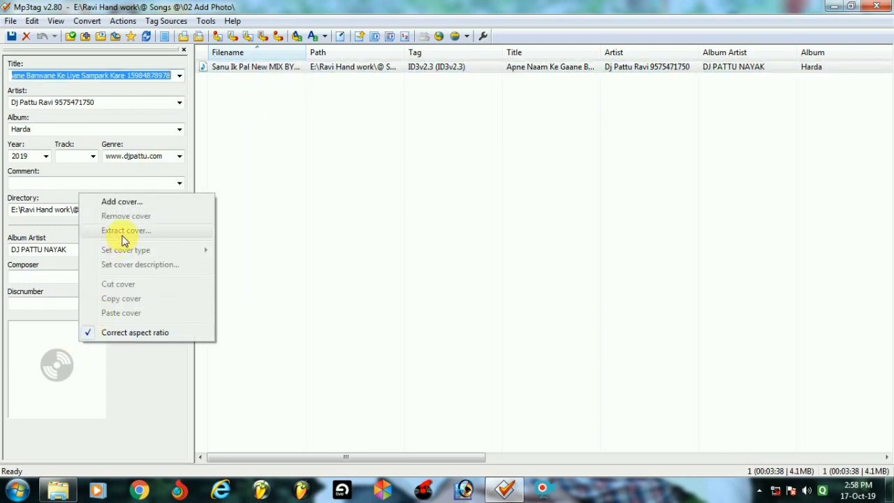
click(123, 202)
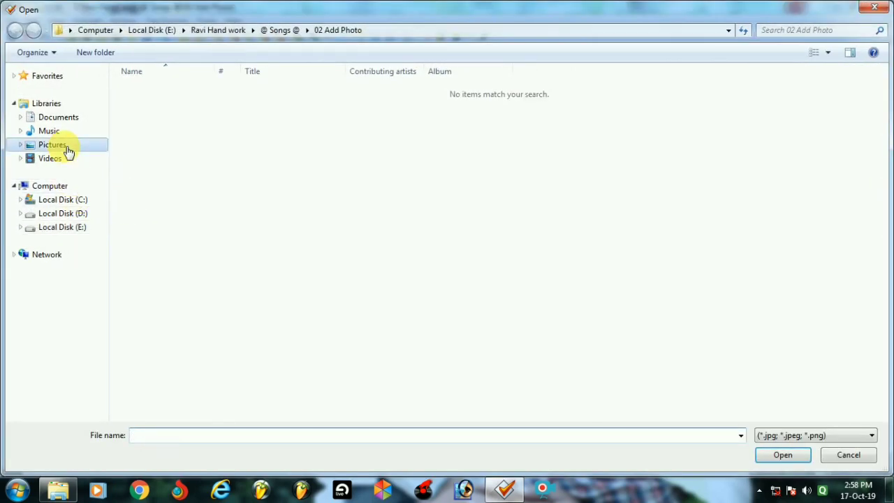
click(56, 145)
double_click(658, 175)
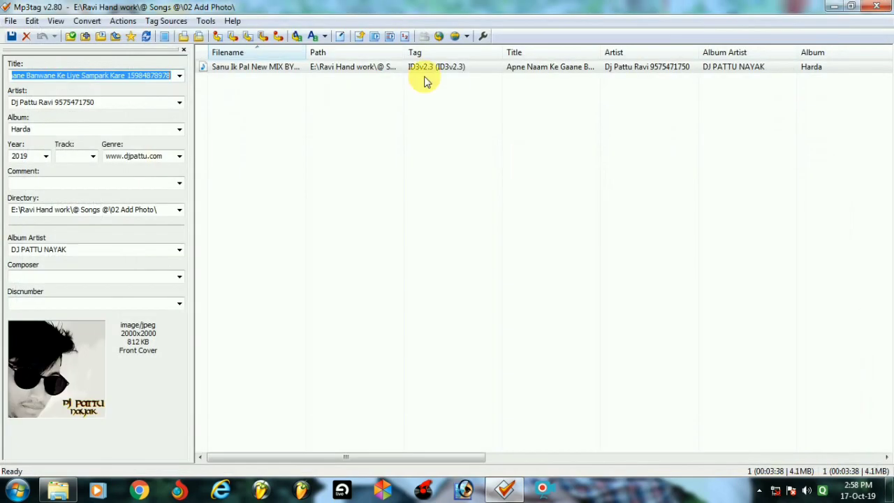
Save the tags to the MP3, close Mp3tag, and select the file in Explorer.
right_click(283, 70)
click(315, 92)
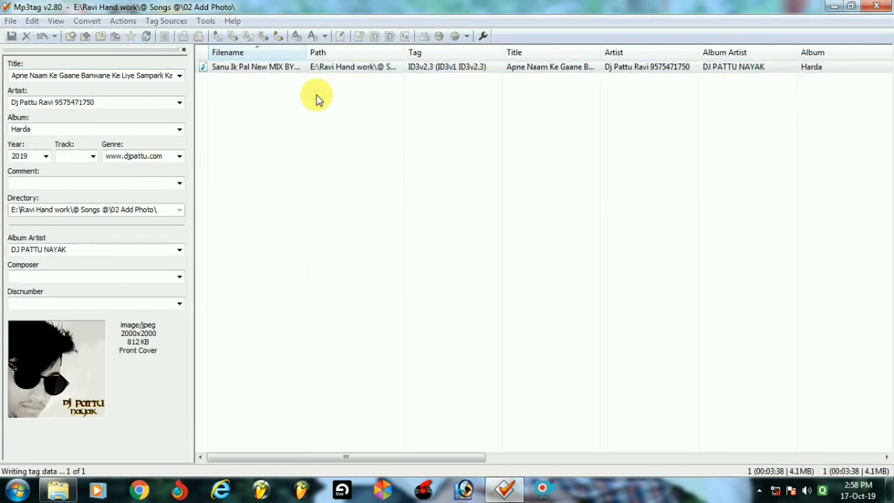
key(Return)
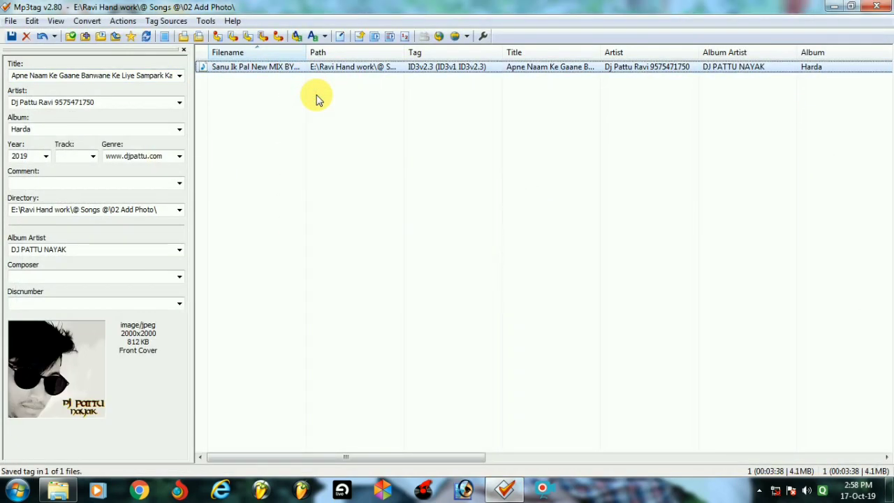
key(Delete)
click(877, 6)
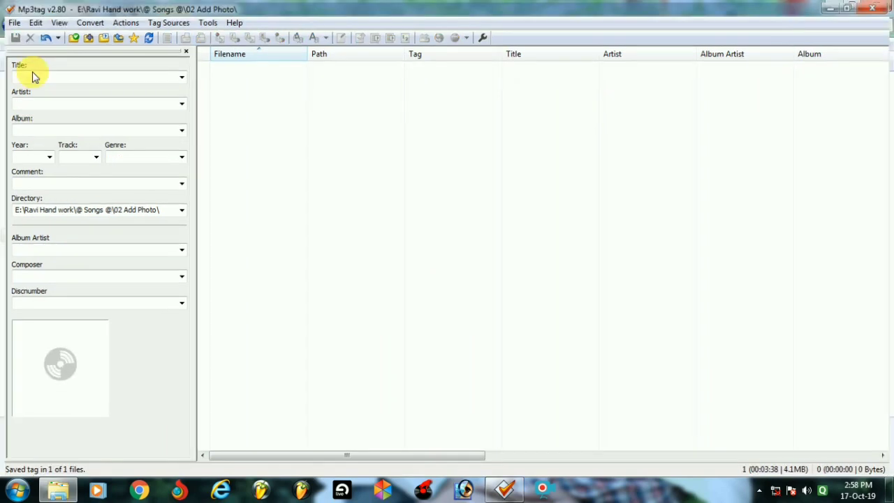
click(165, 97)
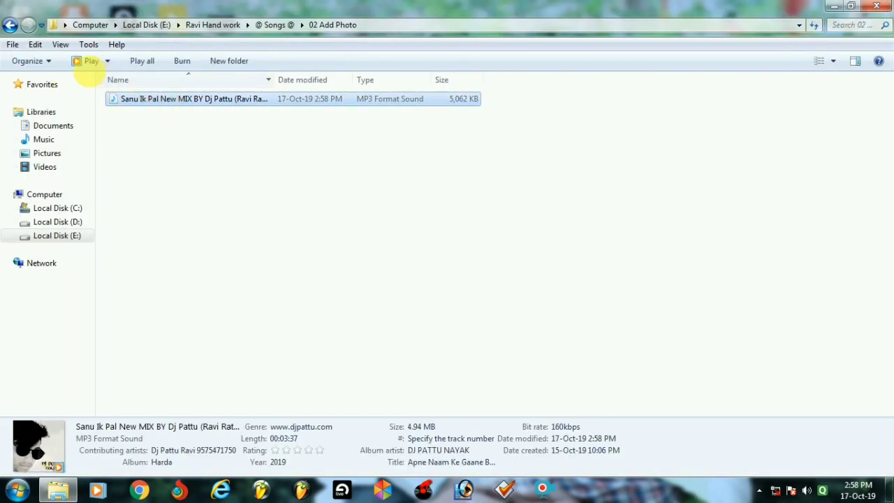
Put the tagged MP3 into @ DJ RAVI RATHORE > Love @ and close Explorer.
click(12, 27)
double_click(123, 96)
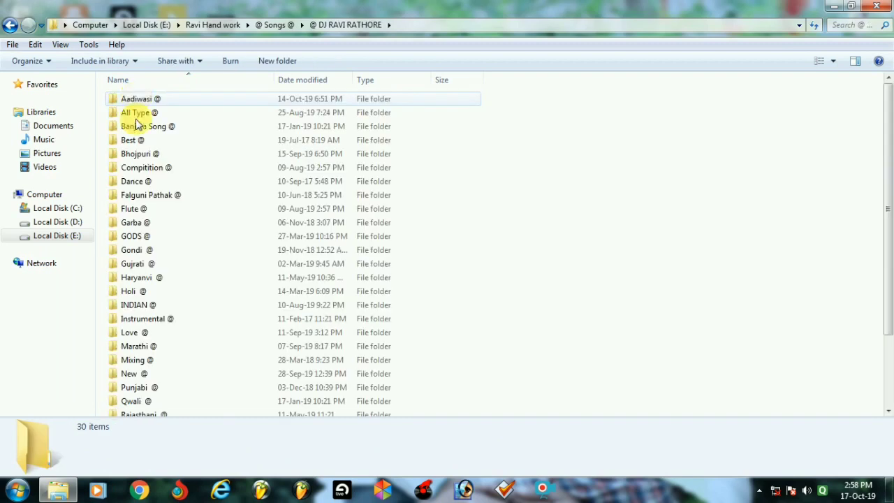
scroll(161, 317, down, 2)
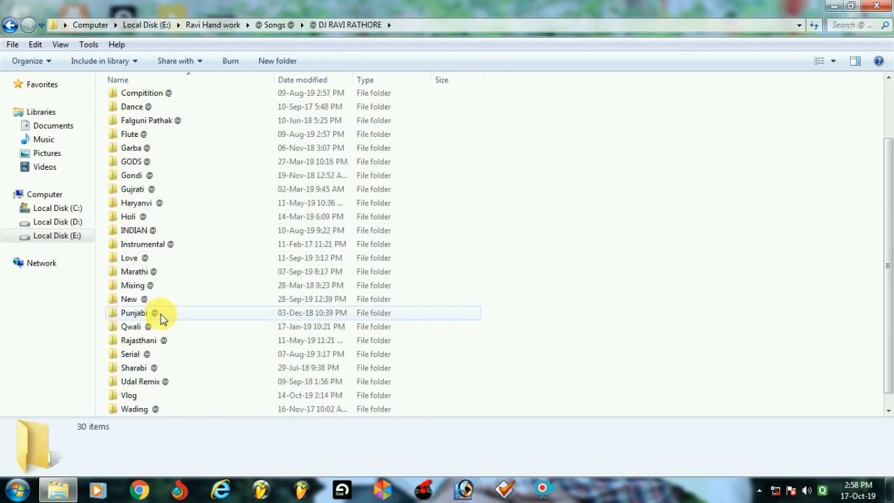
double_click(129, 258)
key(End)
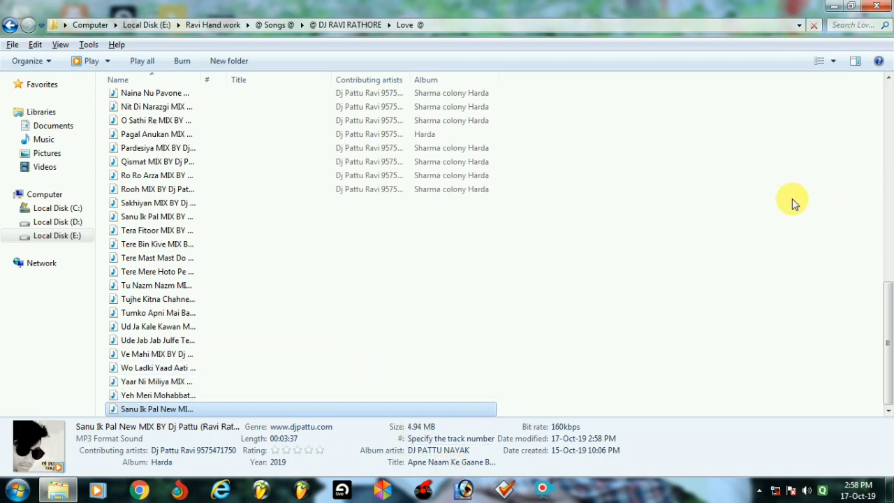
click(876, 6)
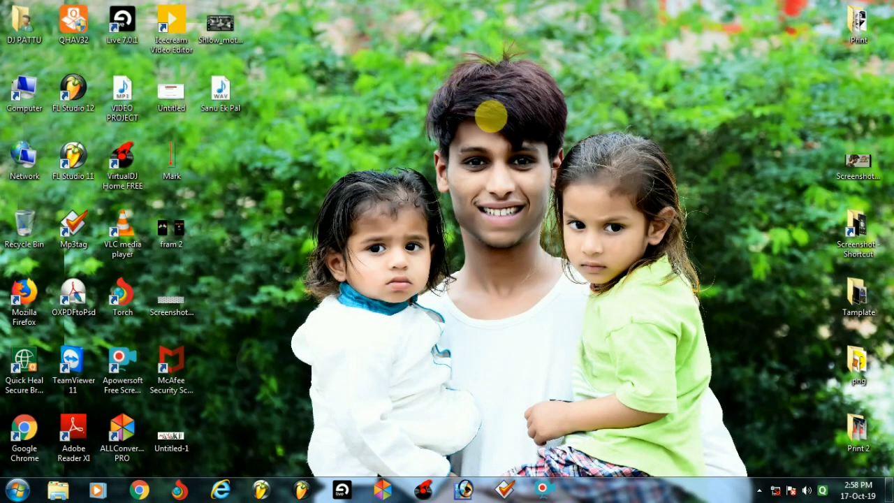
Bring up the desktop context menu at several spots on the desktop.
right_click(457, 93)
right_click(498, 131)
right_click(558, 170)
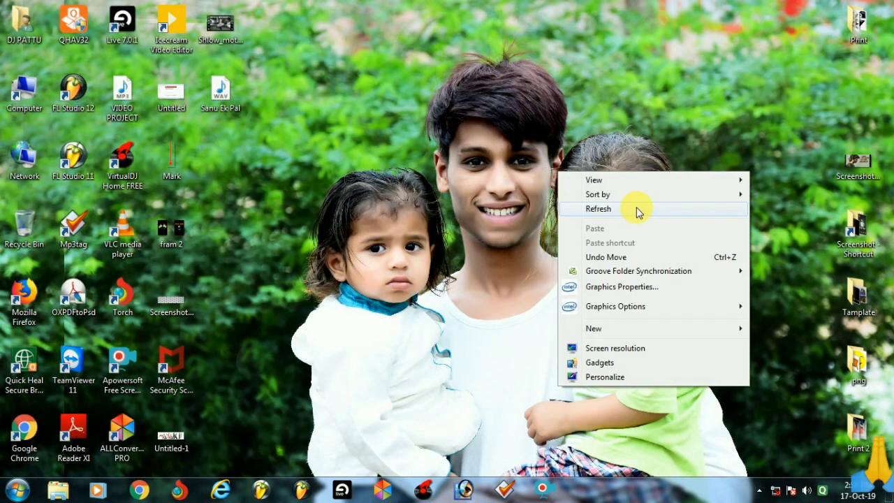
right_click(635, 206)
right_click(695, 241)
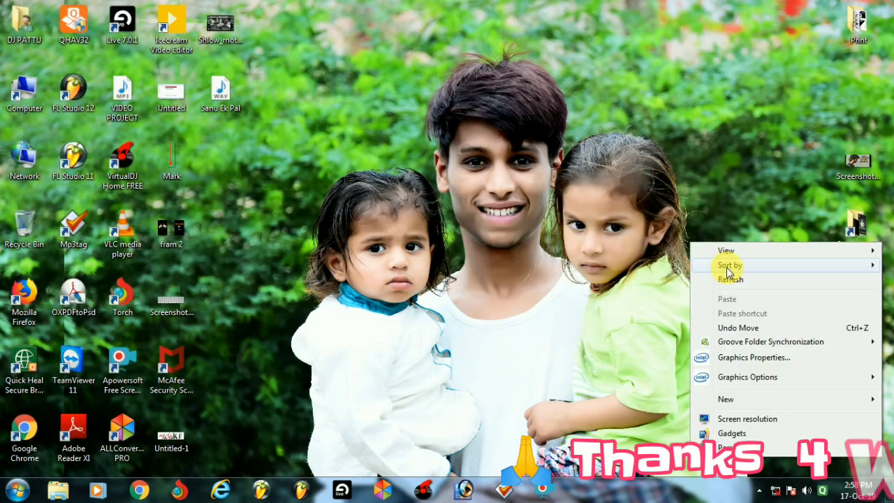